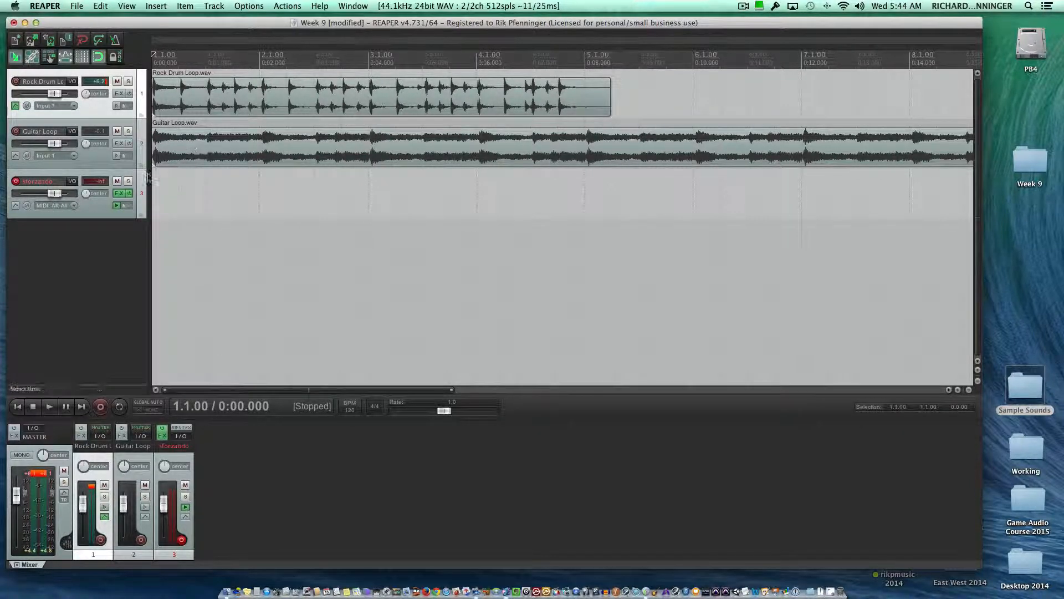
- Select the Guitar Loop track, save the project, and return the edit cursor to the start of the timeline
{"action": "left_click", "coordinate": [97, 161]}
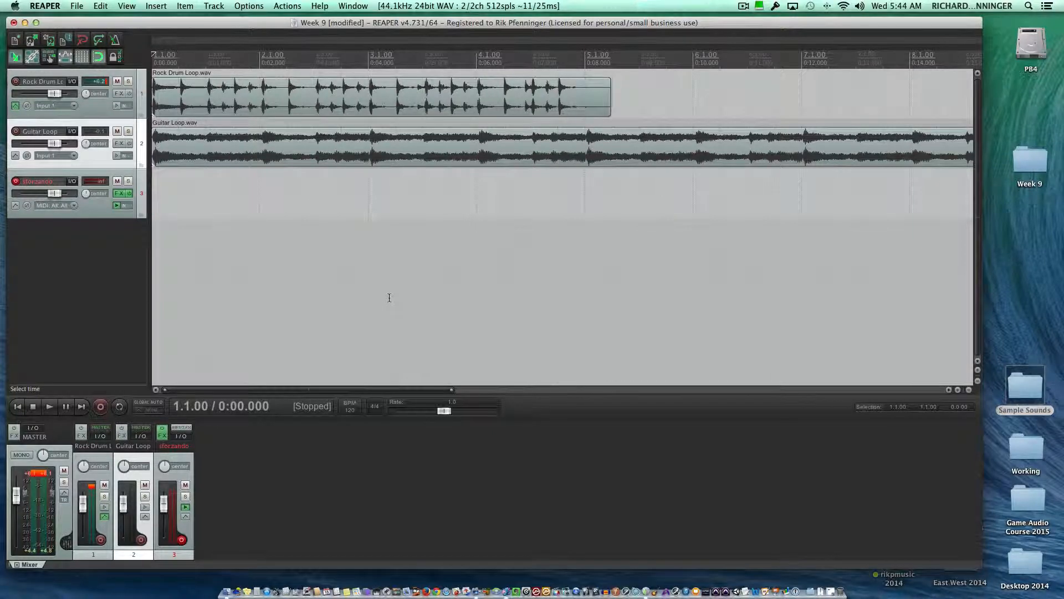
{"action": "key", "text": "super+s"}
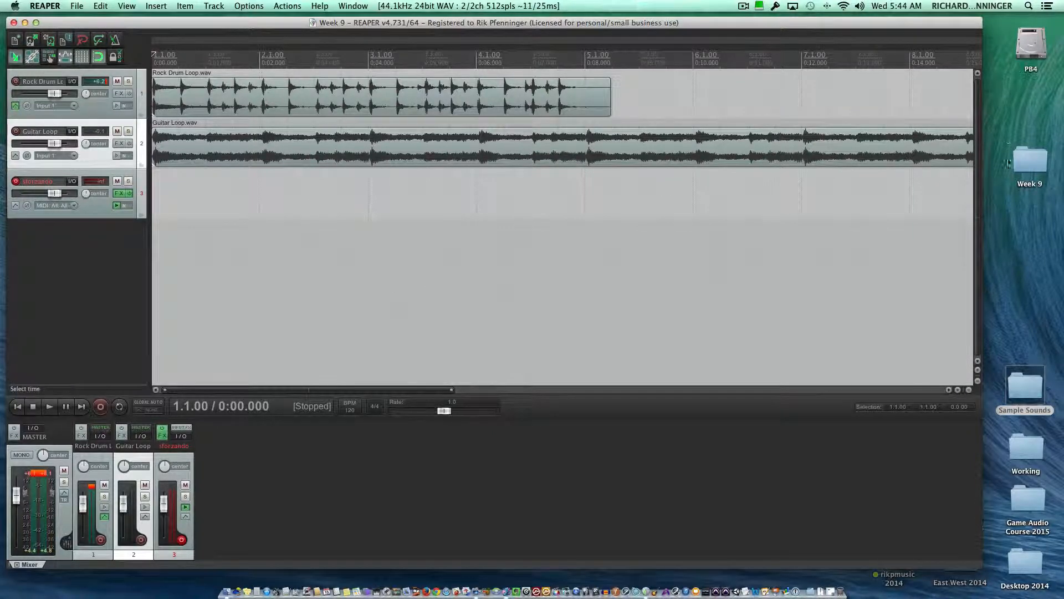
{"action": "left_click", "coordinate": [1035, 163]}
{"action": "left_click", "coordinate": [792, 255]}
{"action": "left_click", "coordinate": [793, 255]}
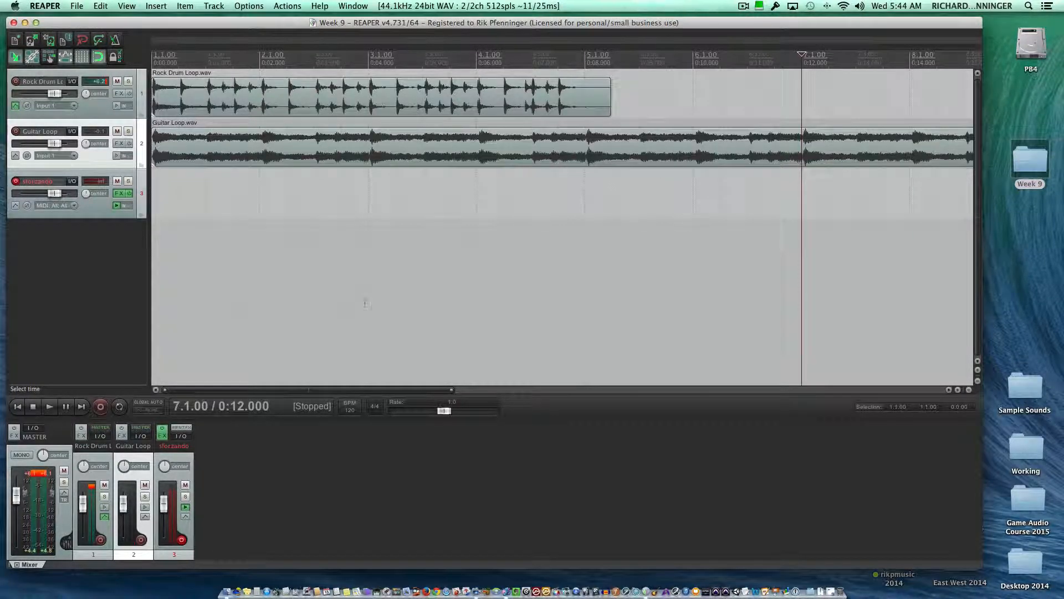
{"action": "left_click", "coordinate": [17, 406]}
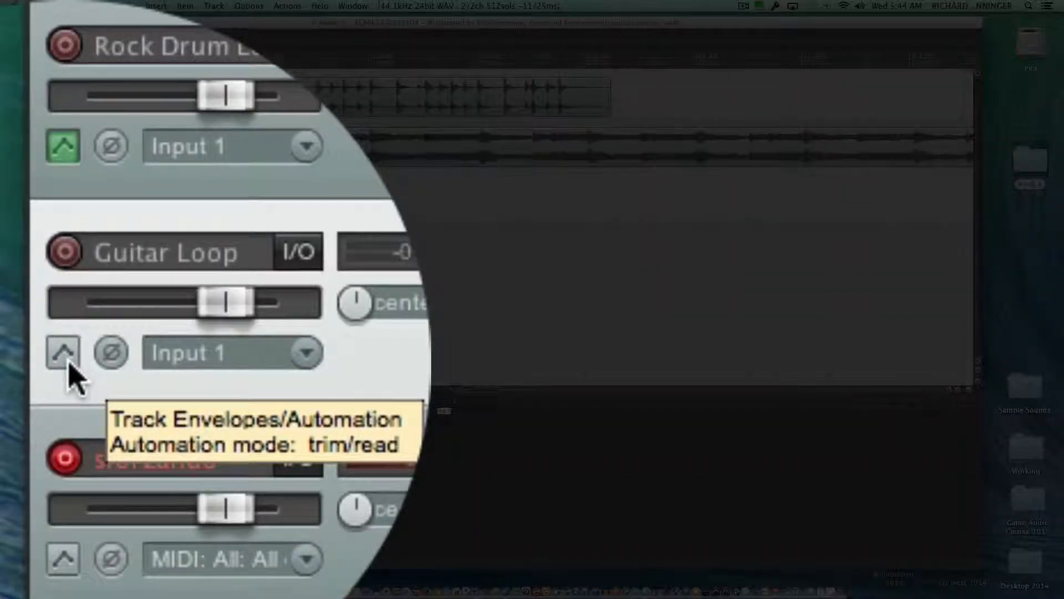
- Enable the Volume envelope for the Guitar Loop track and close its envelopes window
{"action": "left_click", "coordinate": [67, 359]}
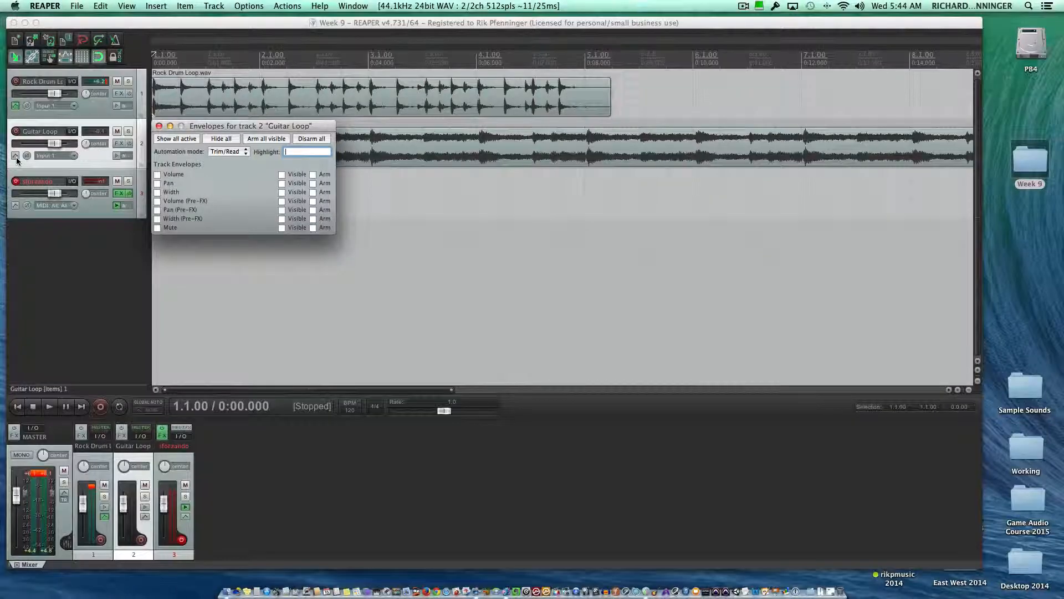
{"action": "left_click", "coordinate": [156, 175]}
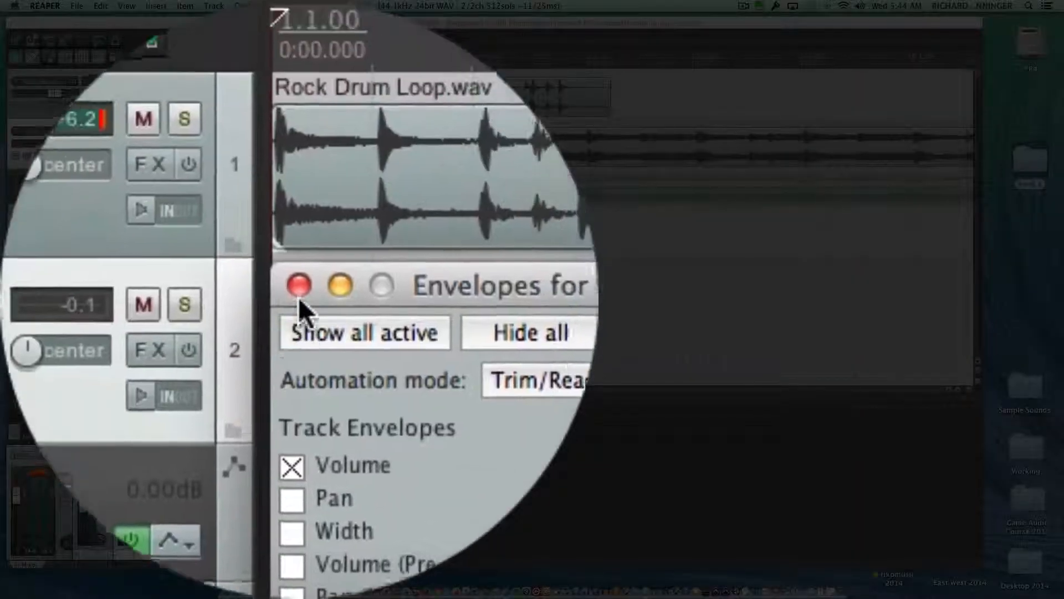
{"action": "left_click", "coordinate": [296, 292]}
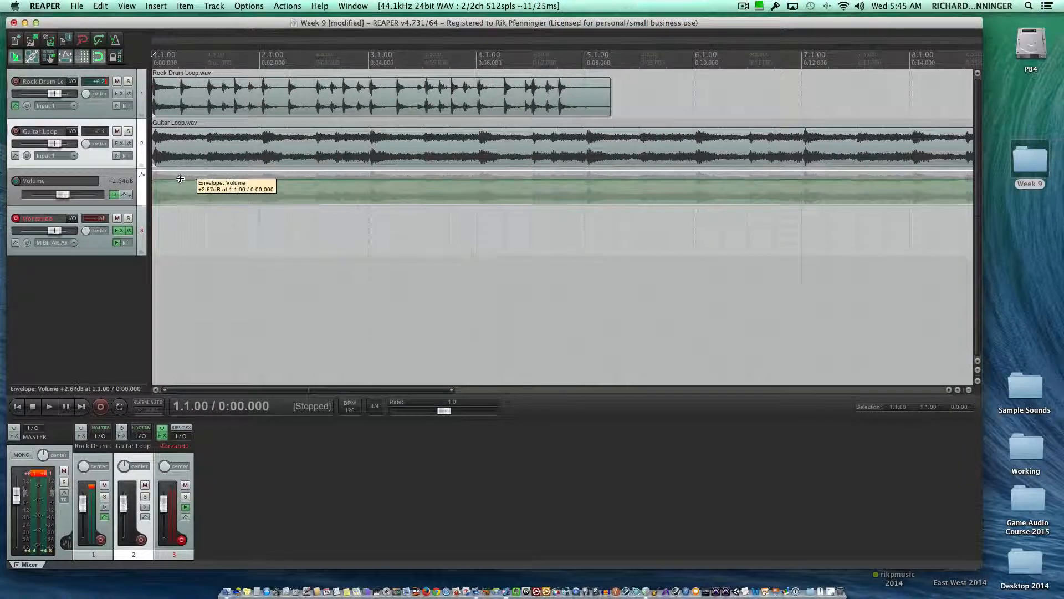
- Lower the Guitar Loop's whole volume envelope to -inf dB and play the project briefly
{"action": "left_click_drag", "start_coordinate": [179, 183], "coordinate": [179, 204]}
{"action": "key", "text": "space"}
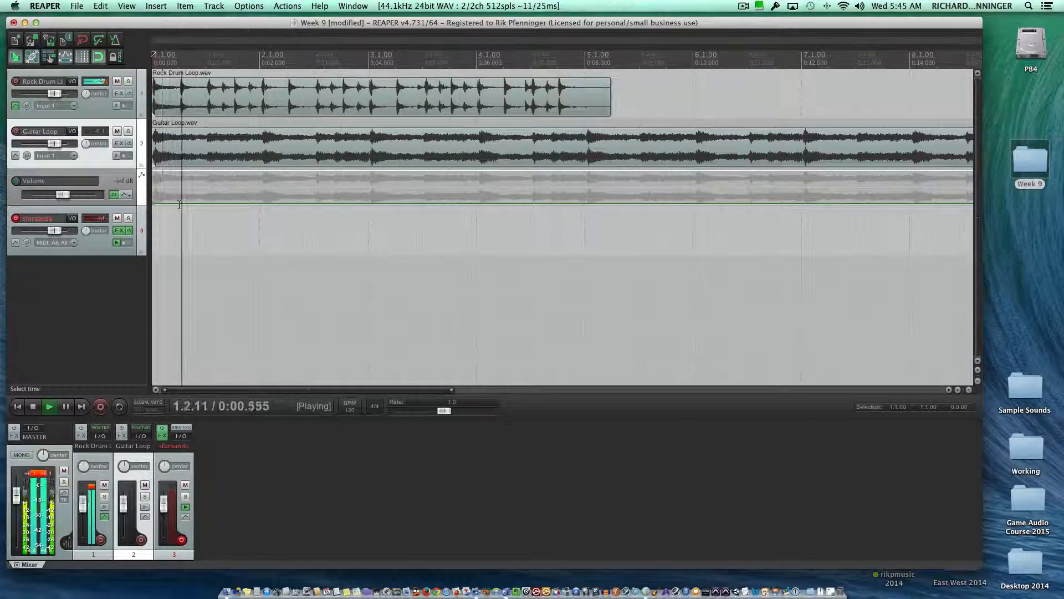
{"action": "key", "text": "space"}
- Raise the Guitar Loop's volume envelope to 0.00 dB and play the project briefly
{"action": "left_click_drag", "start_coordinate": [179, 204], "coordinate": [181, 186]}
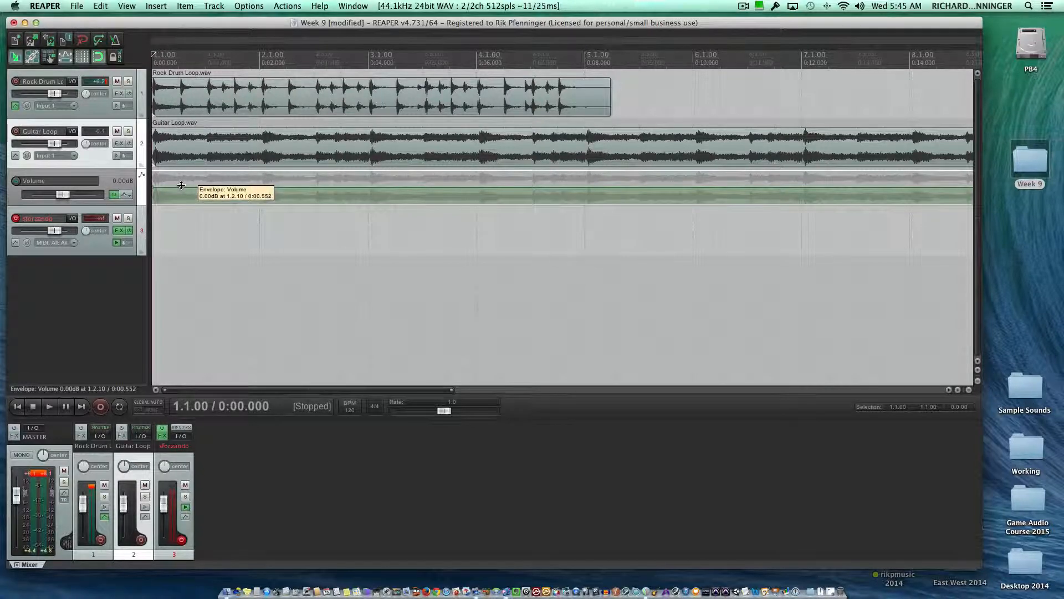
{"action": "key", "text": "space"}
{"action": "key", "text": "space"}
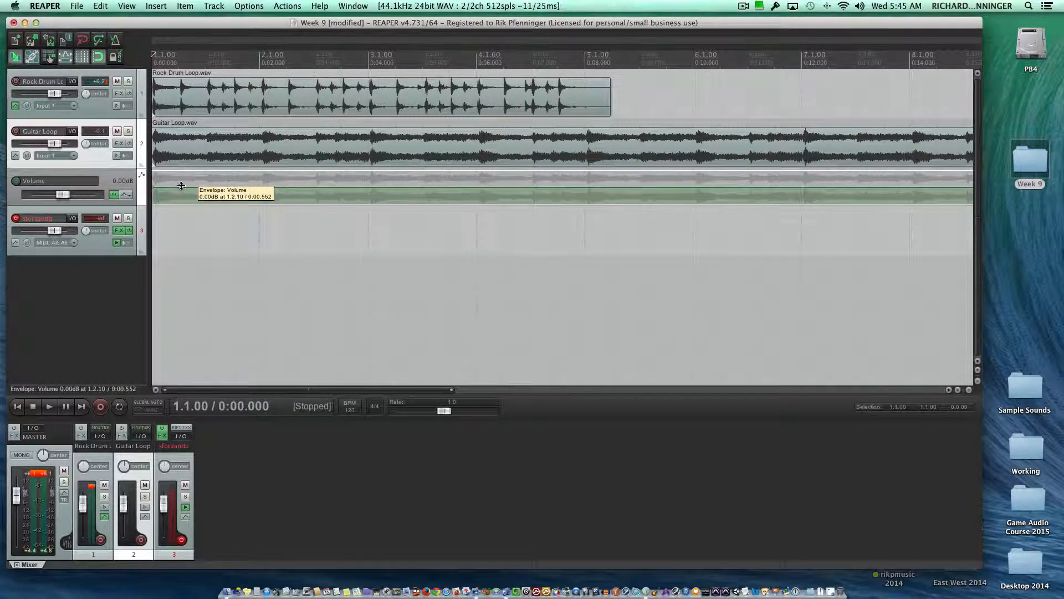
- Draw a freehand wavy volume curve on the Guitar Loop's envelope over about the first 4.7 seconds and play it back
{"action": "key", "text": "super"}
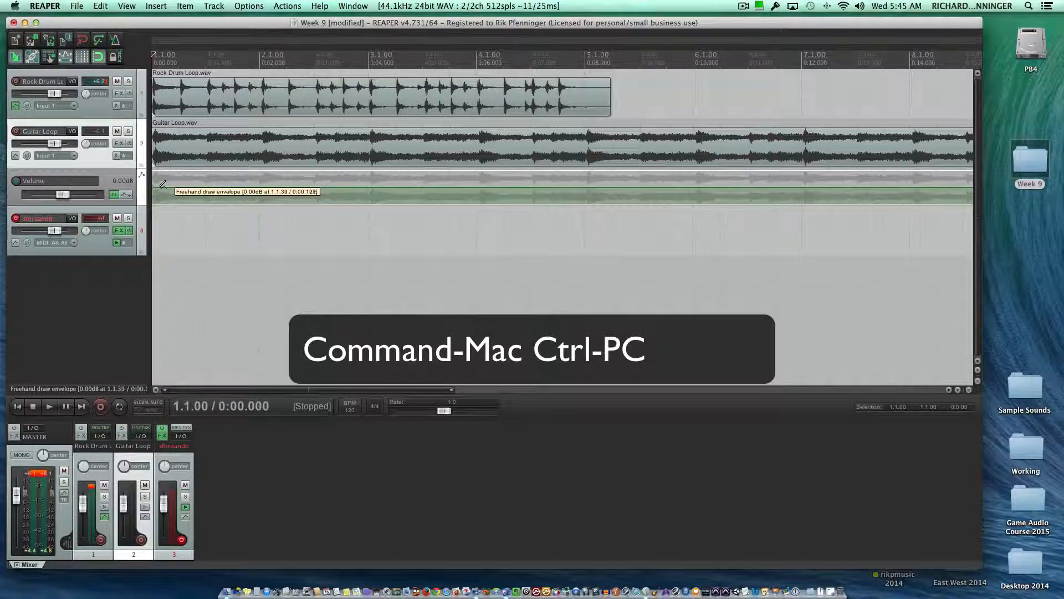
{"action": "mouse_move", "coordinate": [160, 184]}
{"action": "left_mouse_down"}
{"action": "mouse_move", "coordinate": [189, 204]}
{"action": "mouse_move", "coordinate": [250, 171]}
{"action": "mouse_move", "coordinate": [297, 199]}
{"action": "mouse_move", "coordinate": [345, 169]}
{"action": "mouse_move", "coordinate": [409, 202]}
{"action": "left_mouse_up"}
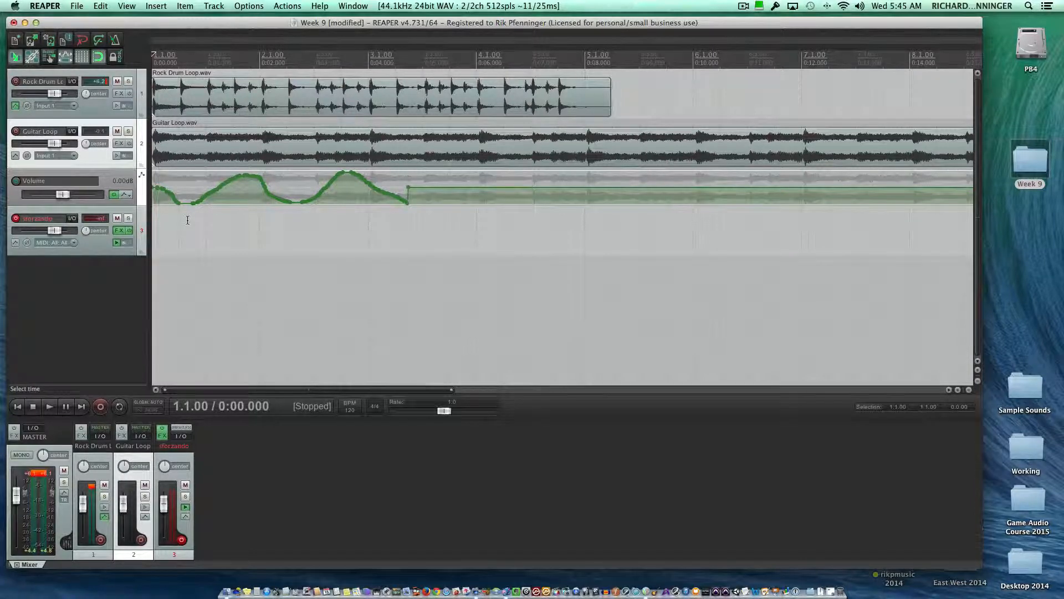
{"action": "key", "text": "space"}
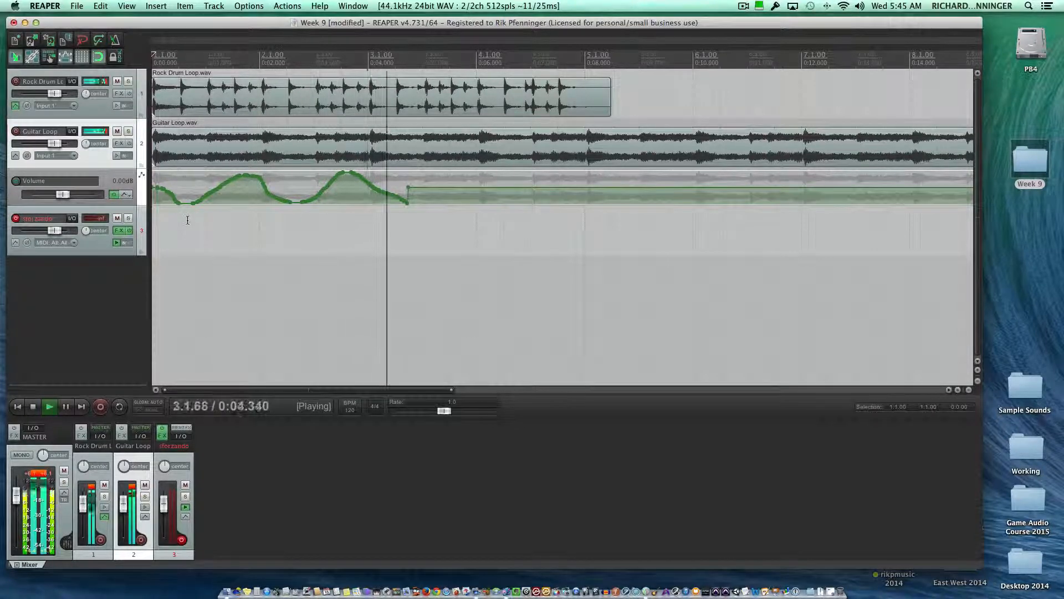
{"action": "key", "text": "space"}
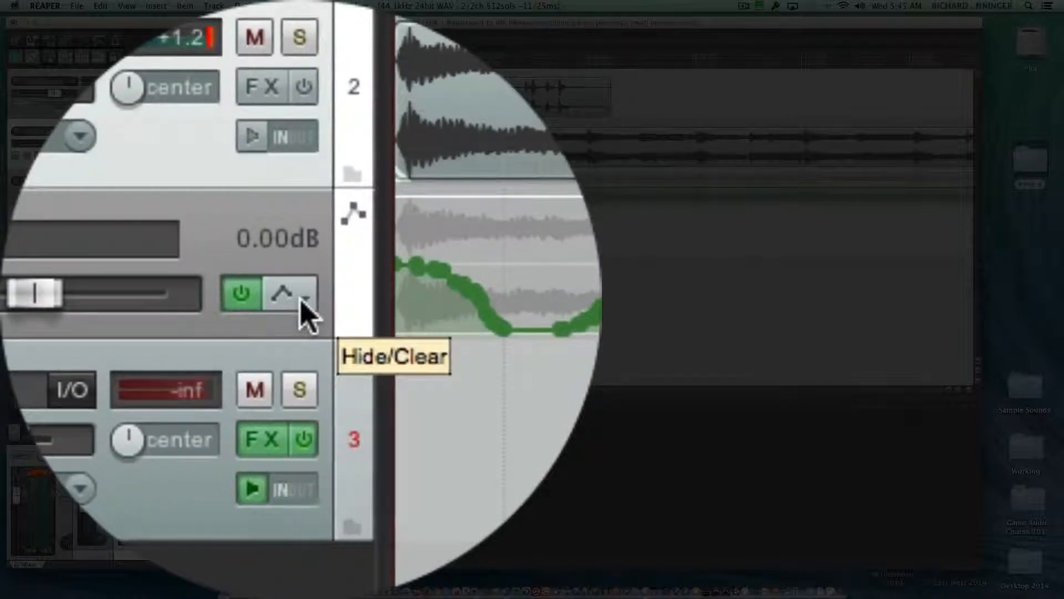
- Hide the Guitar Loop's volume envelope, then bring it back by showing all active envelopes for the track
{"action": "left_click", "coordinate": [127, 195]}
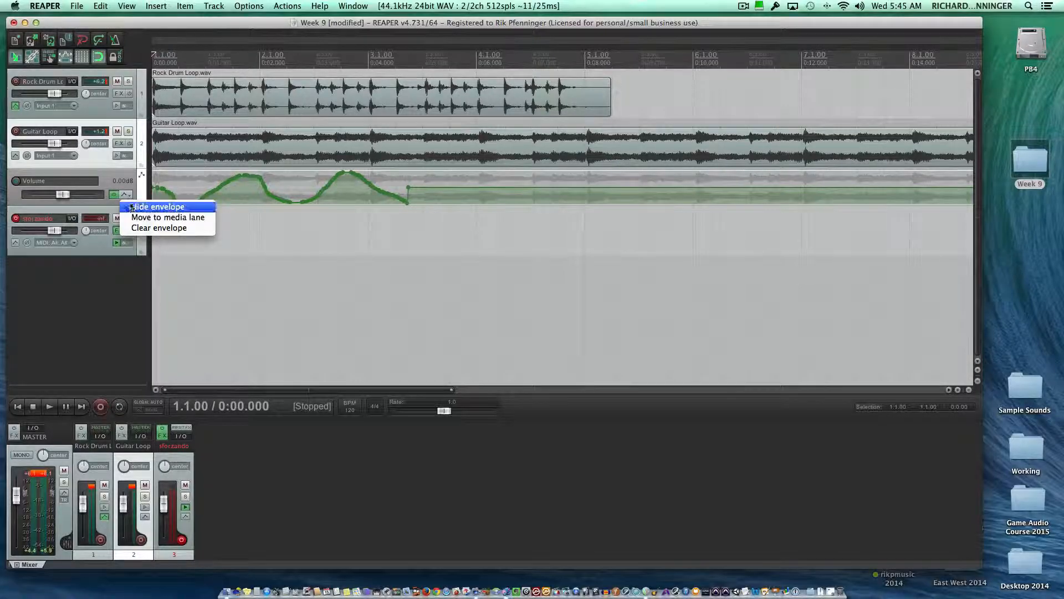
{"action": "left_click", "coordinate": [132, 206]}
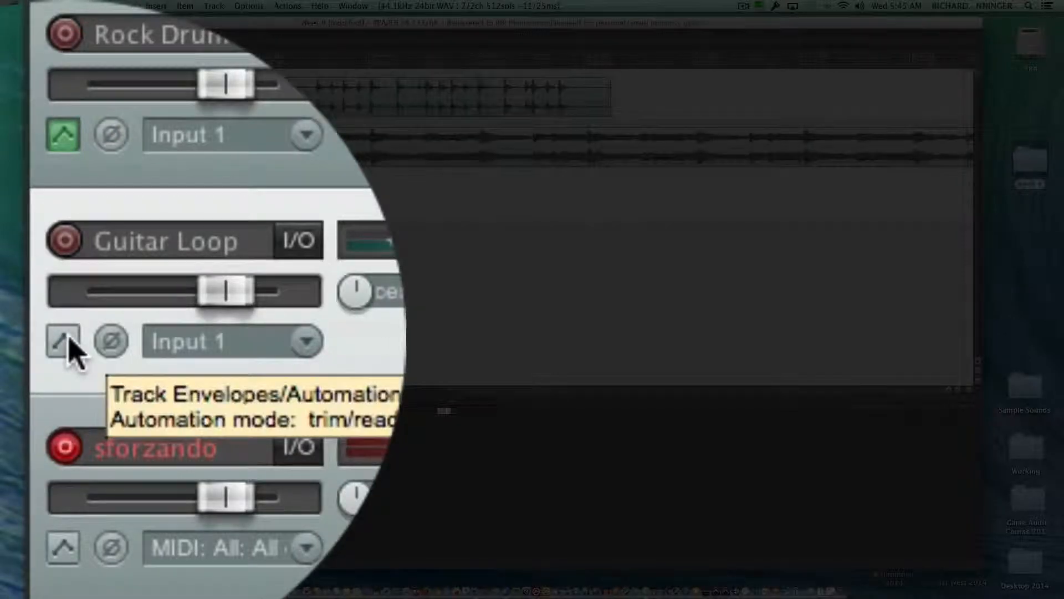
{"action": "left_click", "coordinate": [65, 341]}
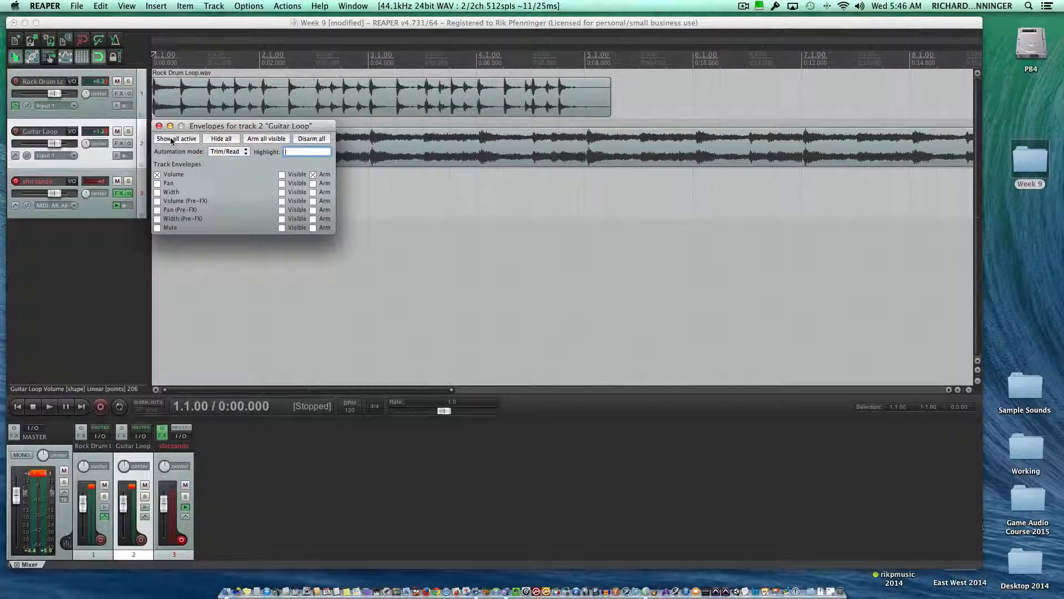
{"action": "left_click", "coordinate": [172, 140]}
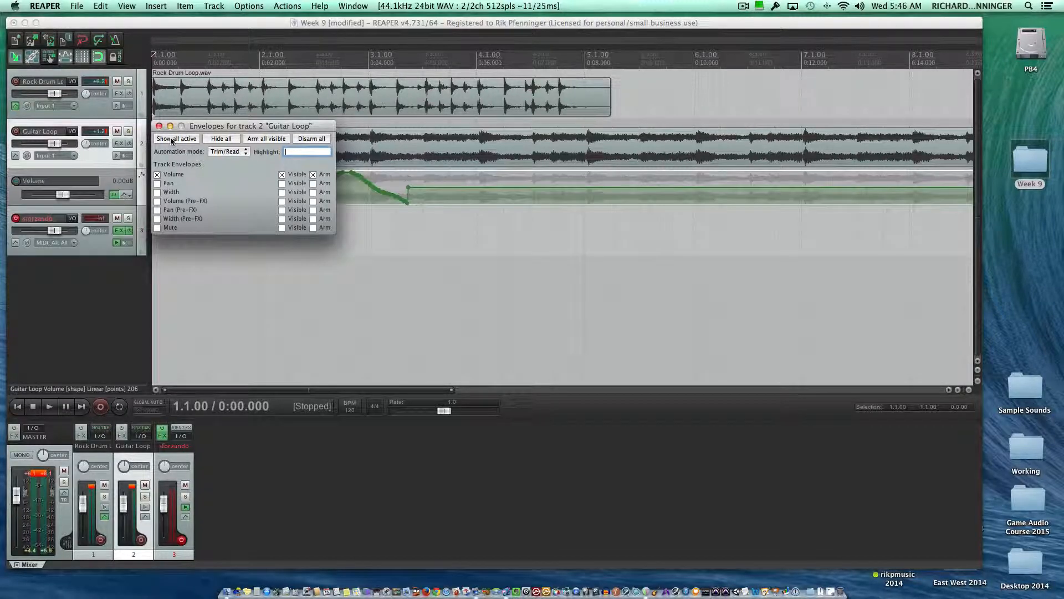
{"action": "left_click", "coordinate": [159, 126]}
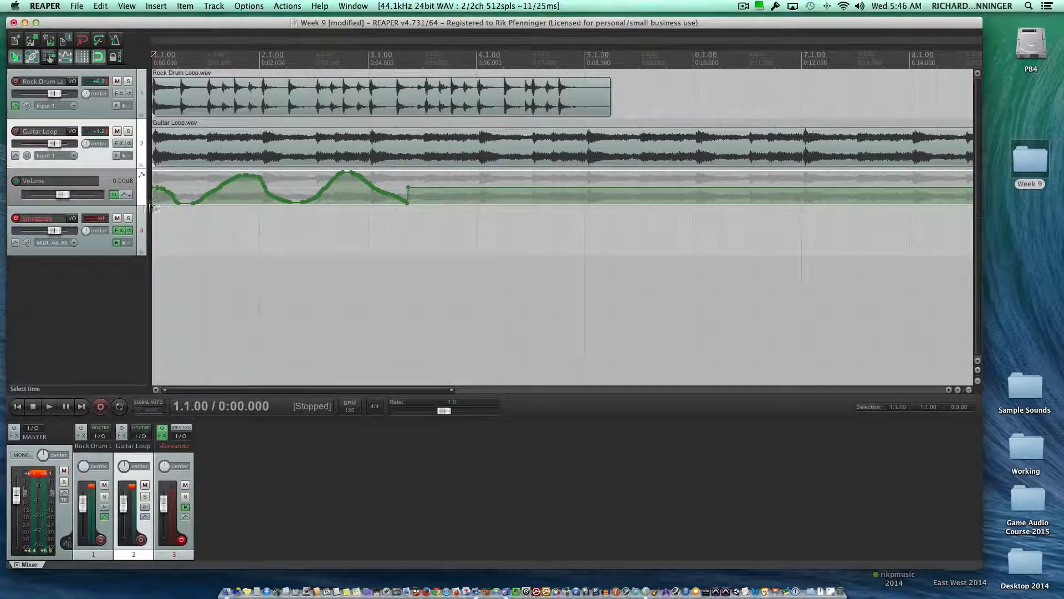
- Clear the Guitar Loop's volume envelope, deleting all its points and removing the envelope completely
{"action": "left_click", "coordinate": [127, 195]}
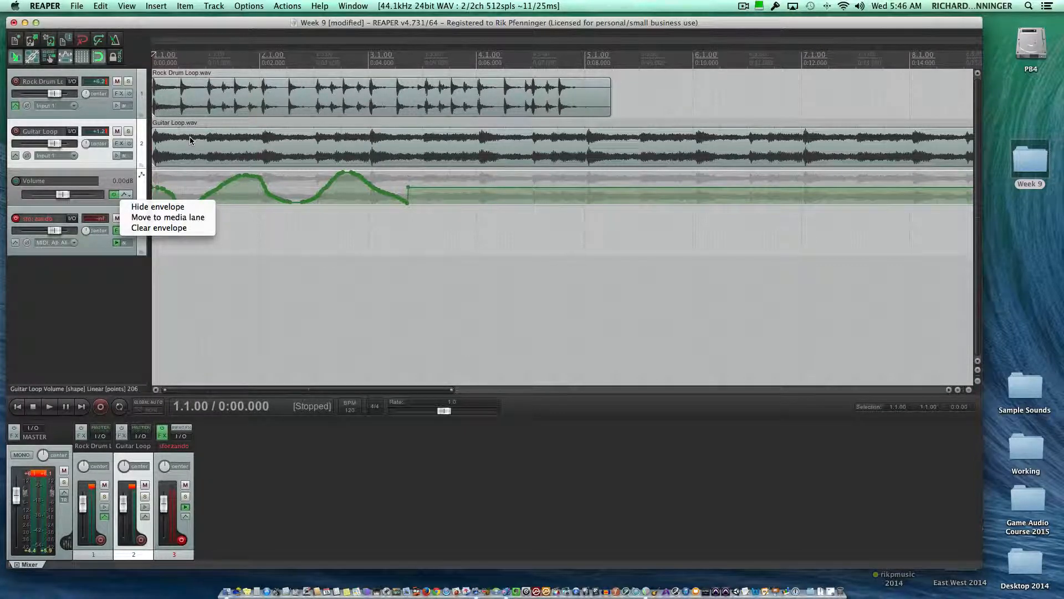
{"action": "left_click", "coordinate": [168, 228]}
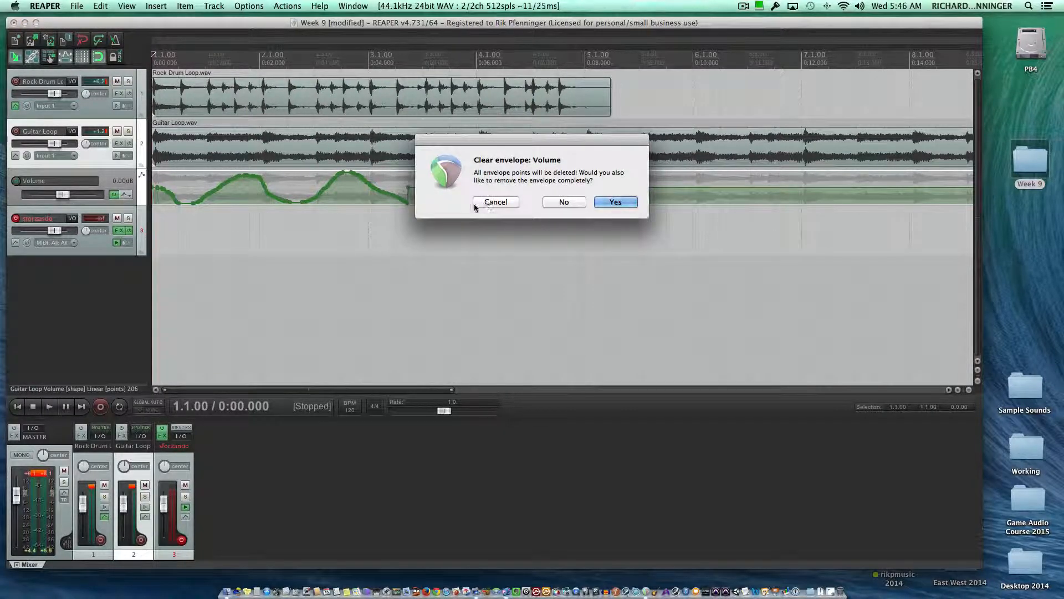
{"action": "left_click", "coordinate": [619, 200]}
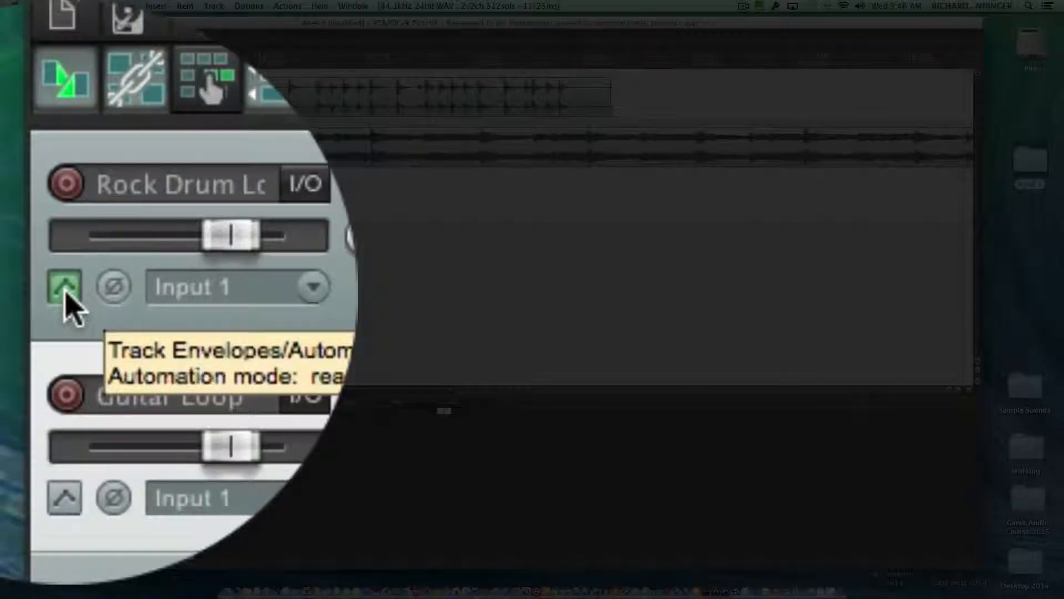
- Enable the Volume envelope for the Rock Drum Loop track and set its automation mode to Touch
{"action": "left_click", "coordinate": [65, 293]}
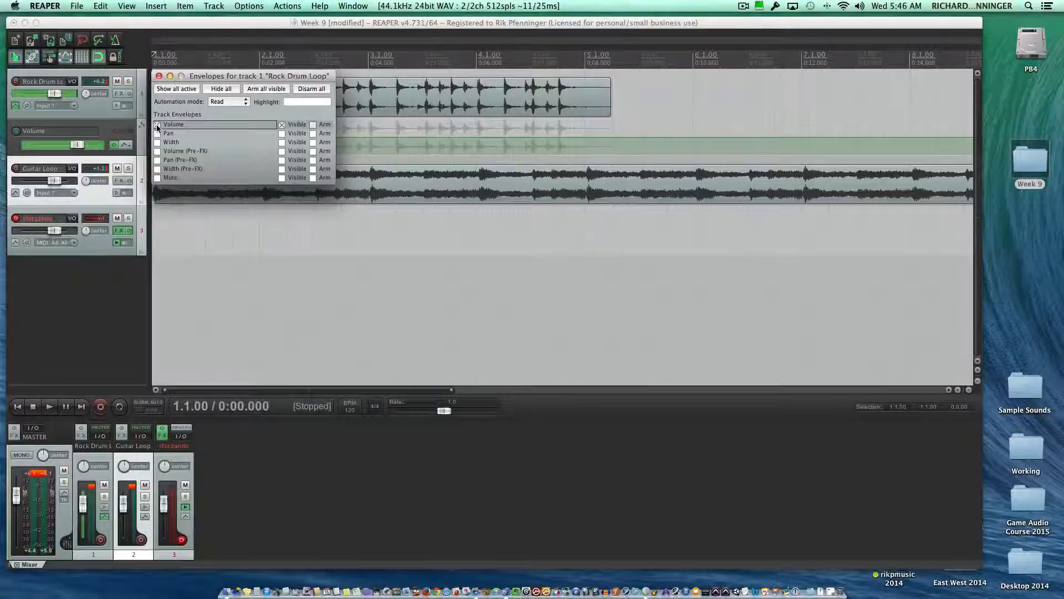
{"action": "left_click", "coordinate": [293, 291]}
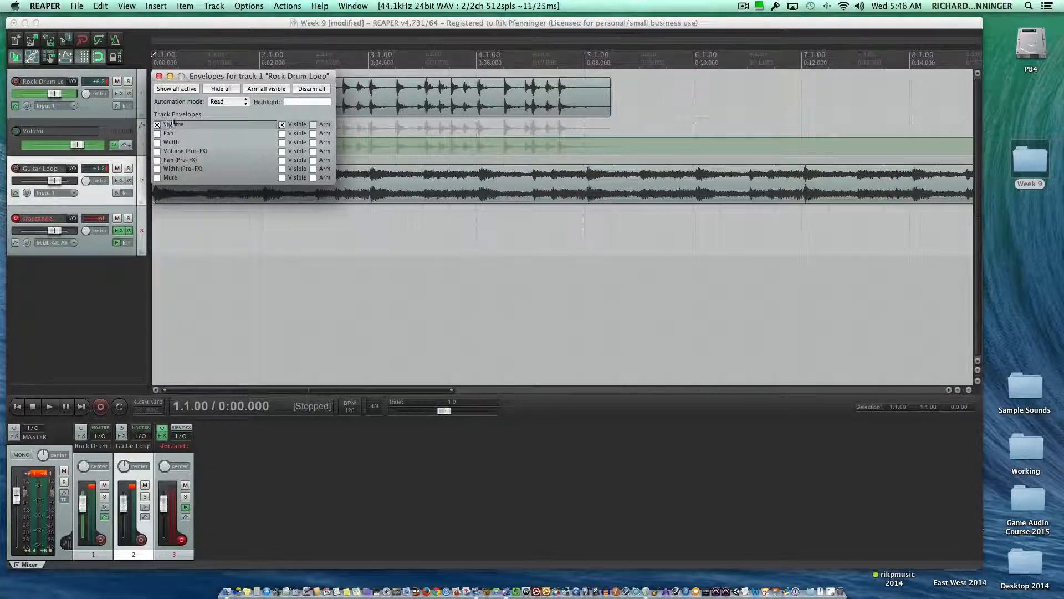
{"action": "left_click", "coordinate": [246, 102]}
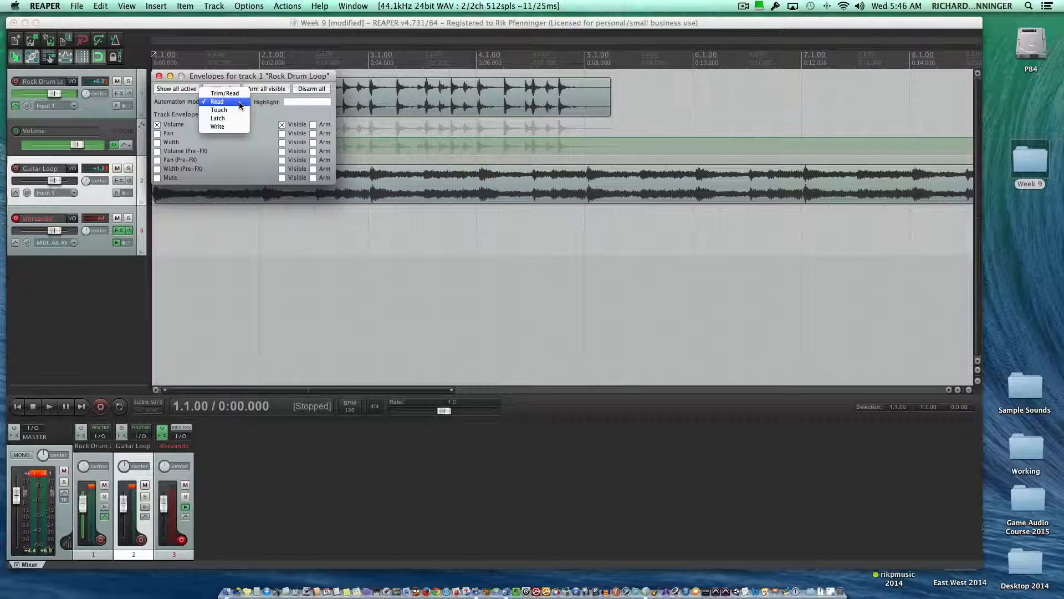
{"action": "left_click", "coordinate": [239, 102]}
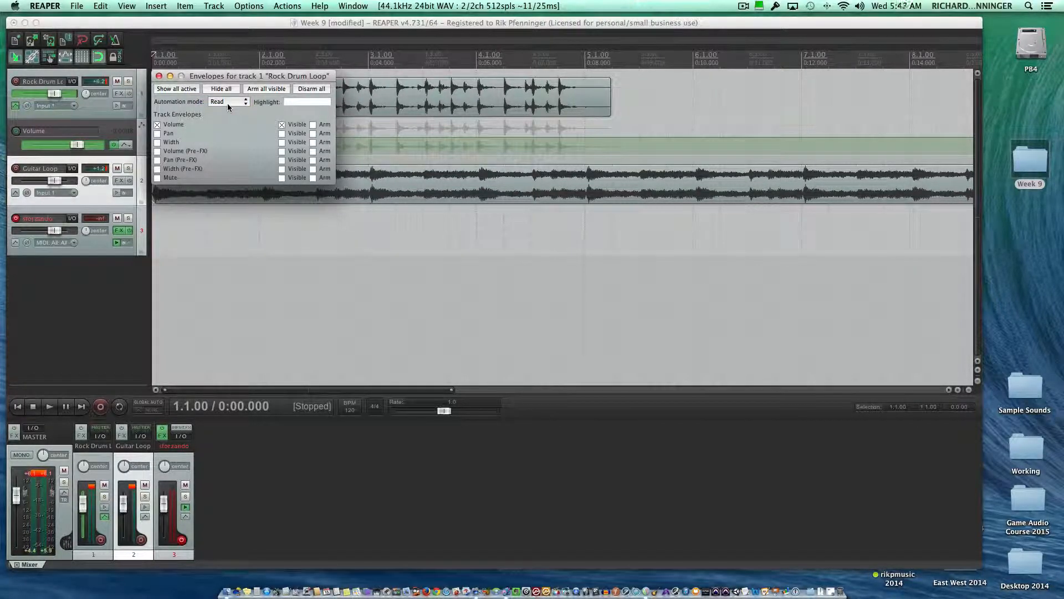
{"action": "left_click", "coordinate": [227, 103]}
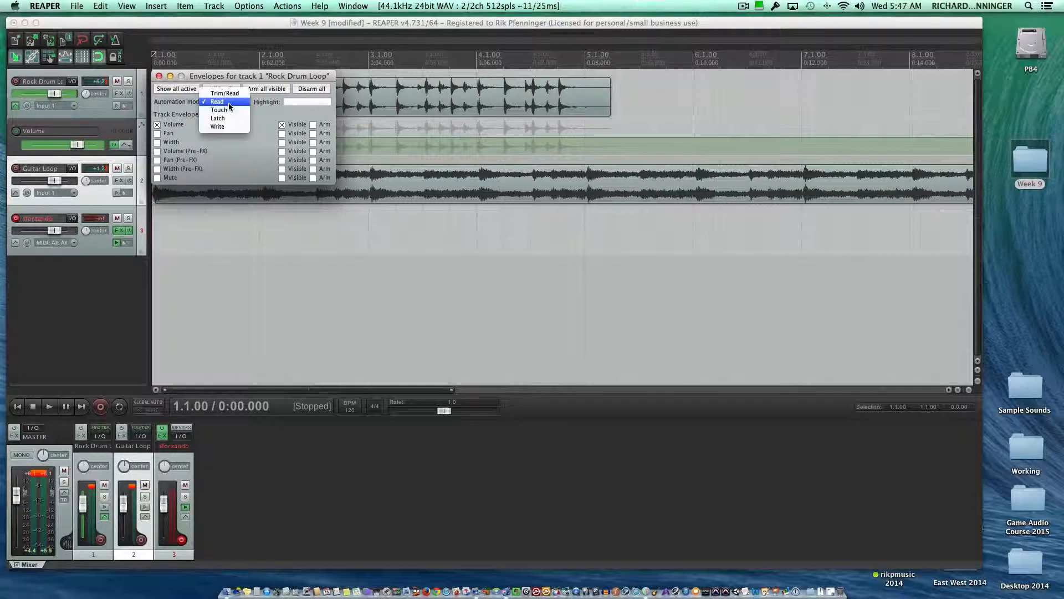
{"action": "left_click", "coordinate": [229, 111]}
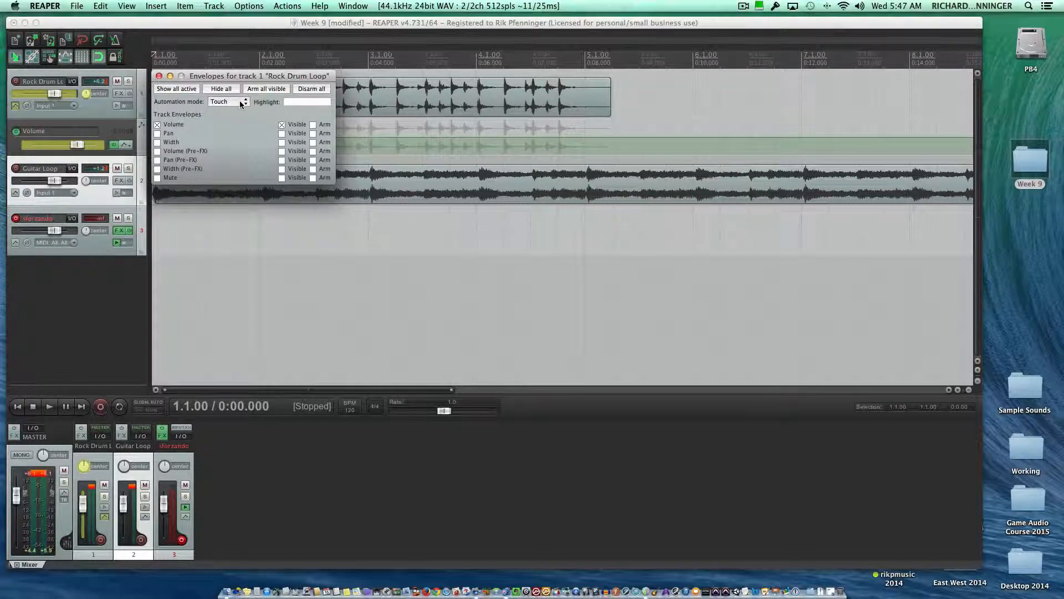
{"action": "left_click", "coordinate": [239, 102]}
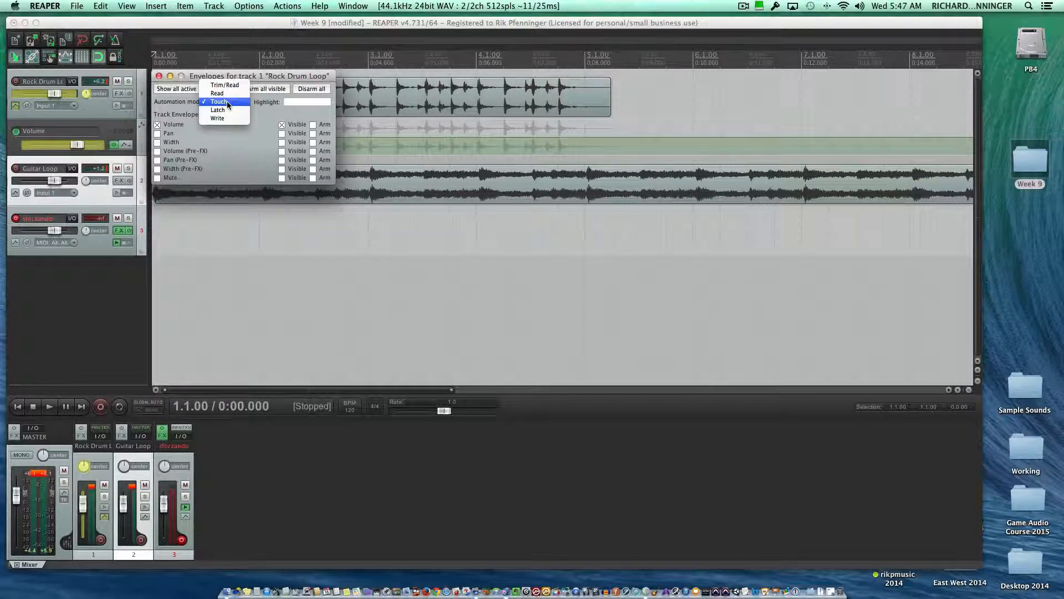
{"action": "left_click", "coordinate": [228, 104]}
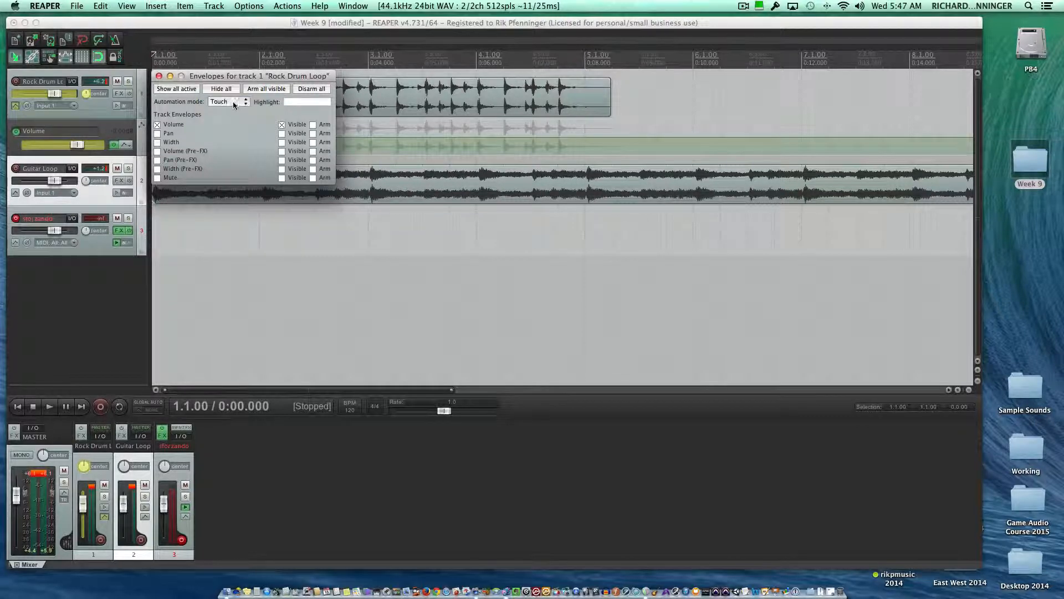
{"action": "left_click", "coordinate": [158, 76]}
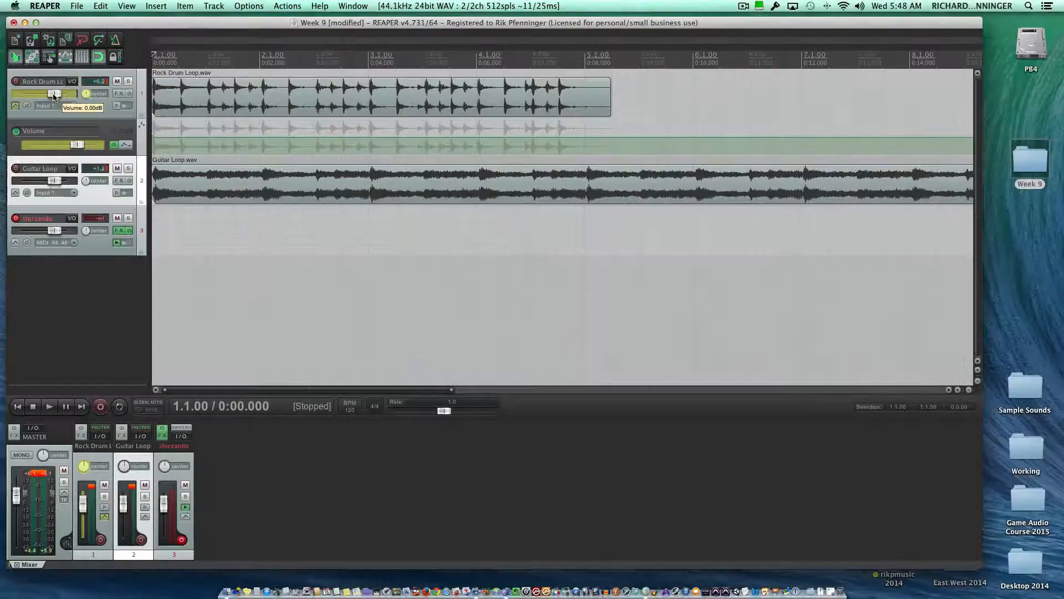
- Record volume automation on the Rock Drum Loop track by moving its volume fader down and up during playback
{"action": "key", "text": "space"}
{"action": "mouse_move", "coordinate": [53, 94]}
{"action": "left_mouse_down"}
{"action": "mouse_move", "coordinate": [29, 94]}
{"action": "mouse_move", "coordinate": [72, 101]}
{"action": "mouse_move", "coordinate": [42, 98]}
{"action": "left_mouse_up"}
{"action": "key", "text": "space"}
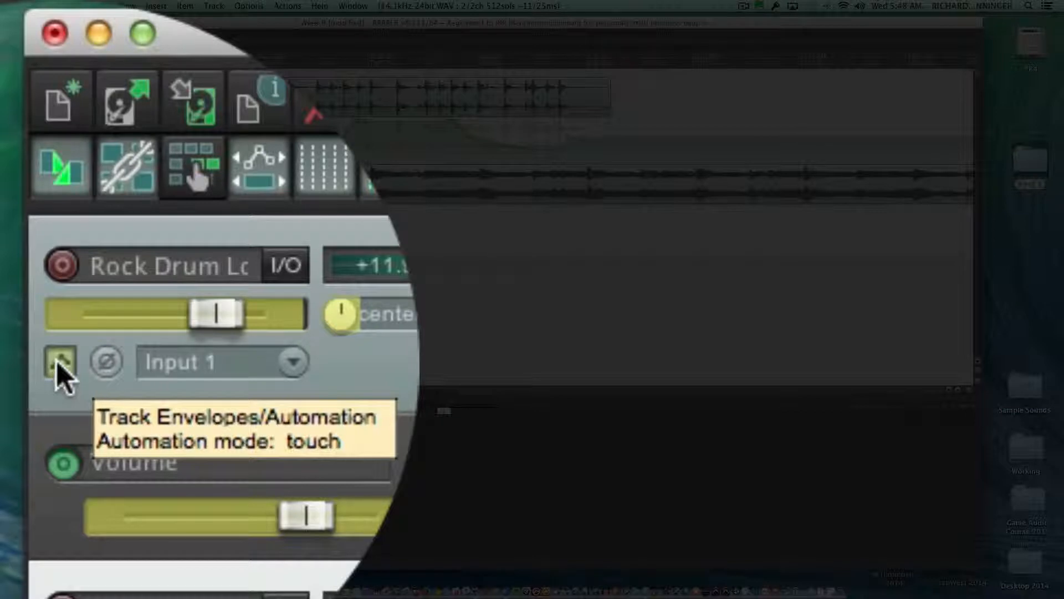
- Set the Rock Drum Loop track's automation mode to Read and play back the recorded volume moves
{"action": "left_click", "coordinate": [60, 367]}
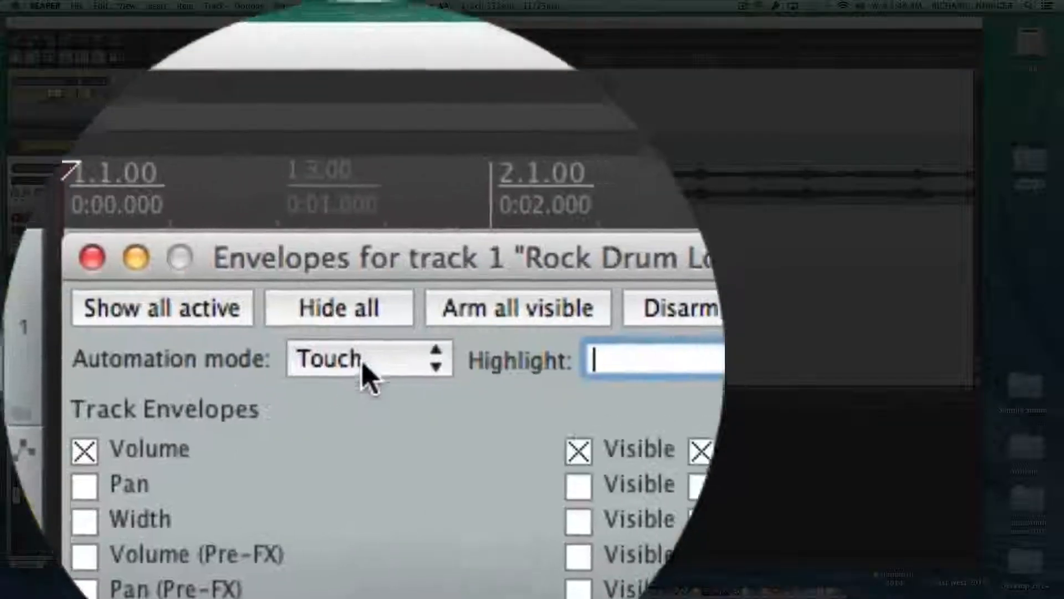
{"action": "left_click", "coordinate": [366, 370]}
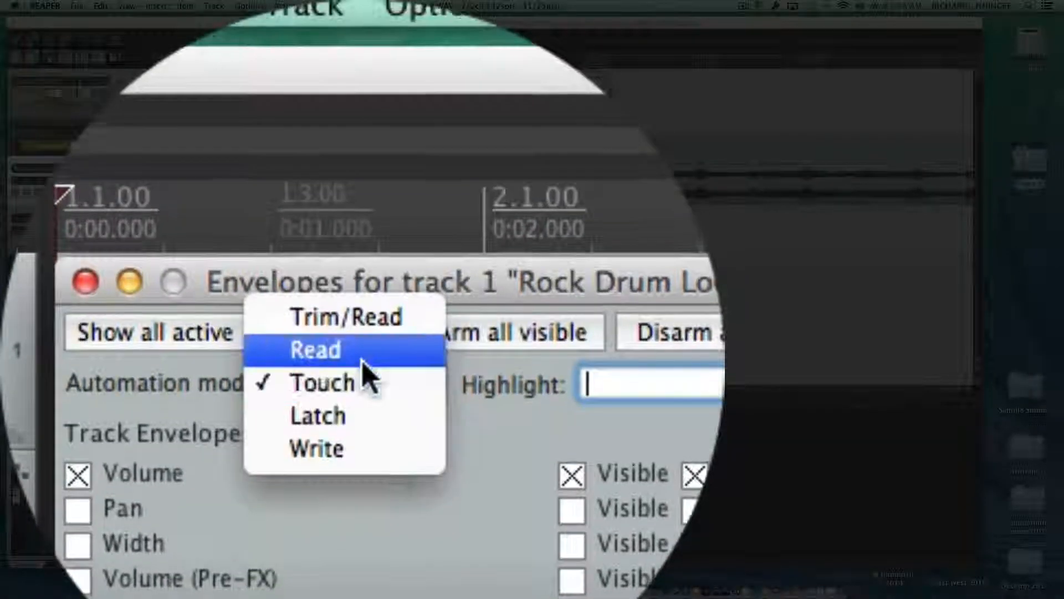
{"action": "left_click", "coordinate": [363, 361]}
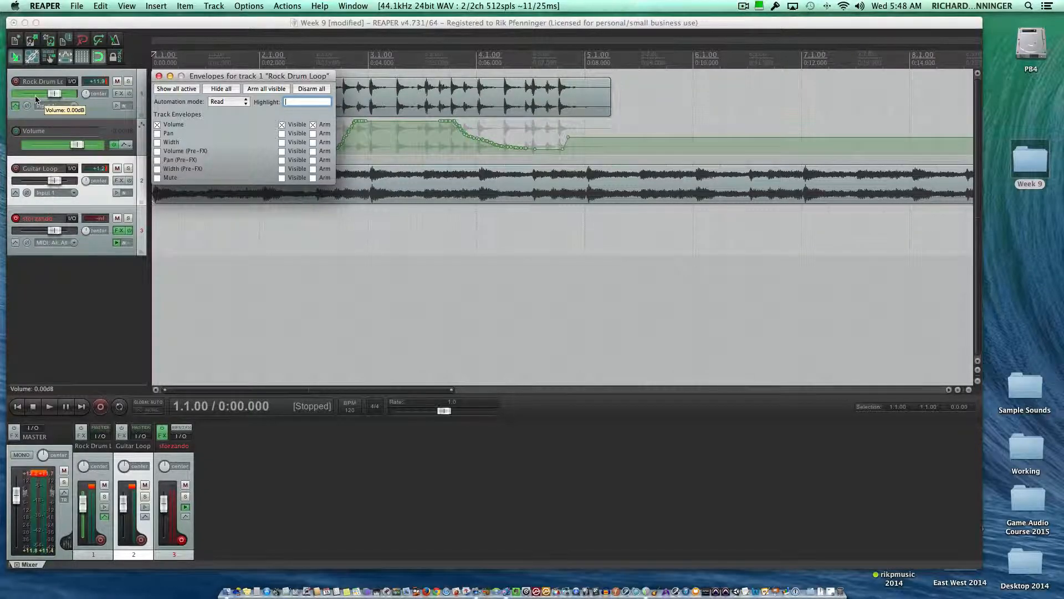
{"action": "left_click", "coordinate": [160, 76]}
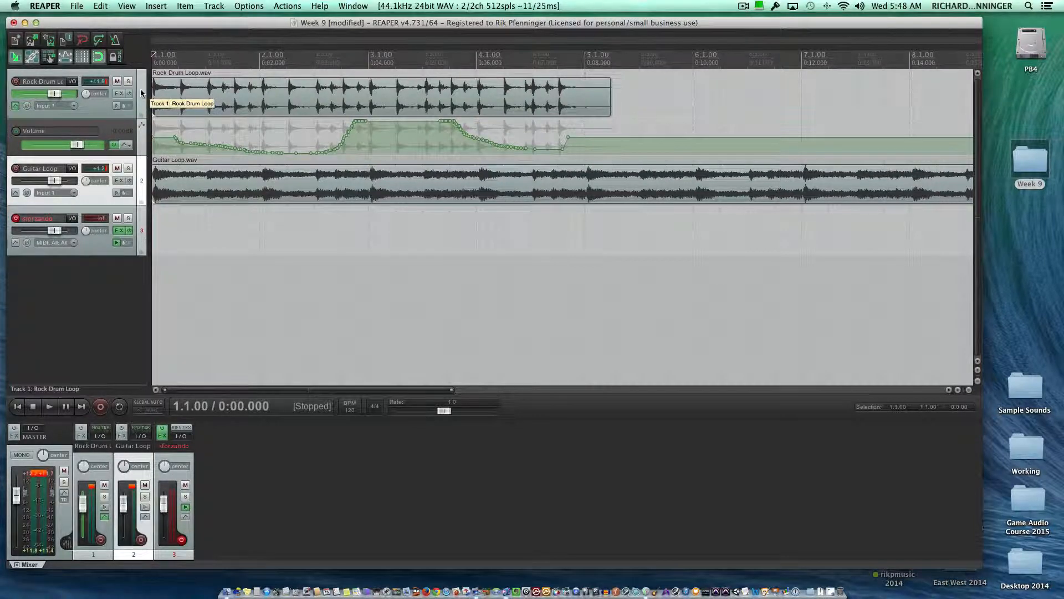
{"action": "key", "text": "space"}
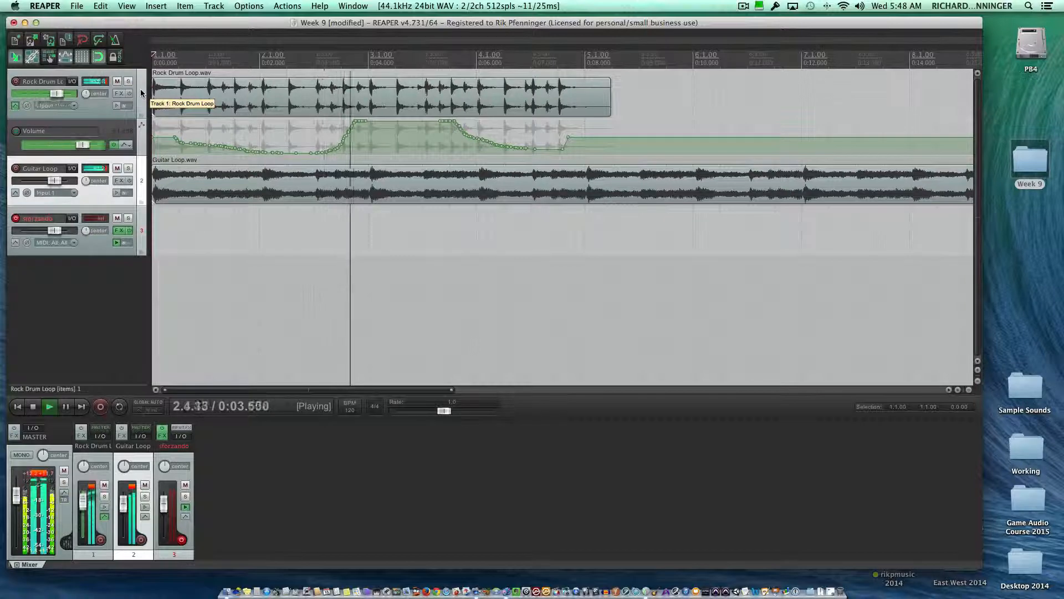
{"action": "key", "text": "space"}
- Hide the Rock Drum Loop's volume envelope and play the project with the automation lane hidden
{"action": "right_click", "coordinate": [127, 151]}
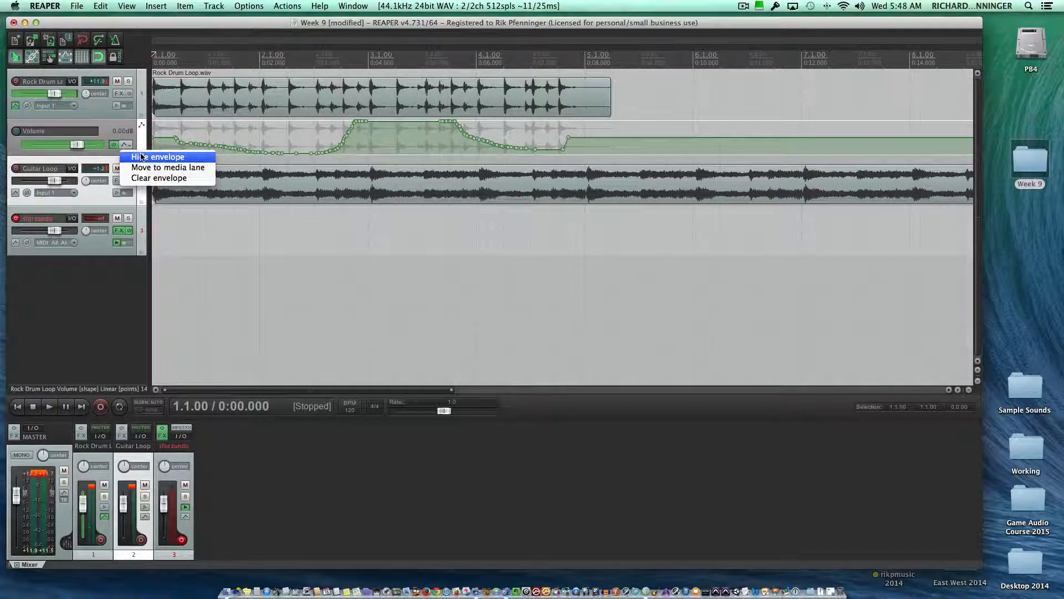
{"action": "left_click", "coordinate": [141, 157]}
{"action": "key", "text": "space"}
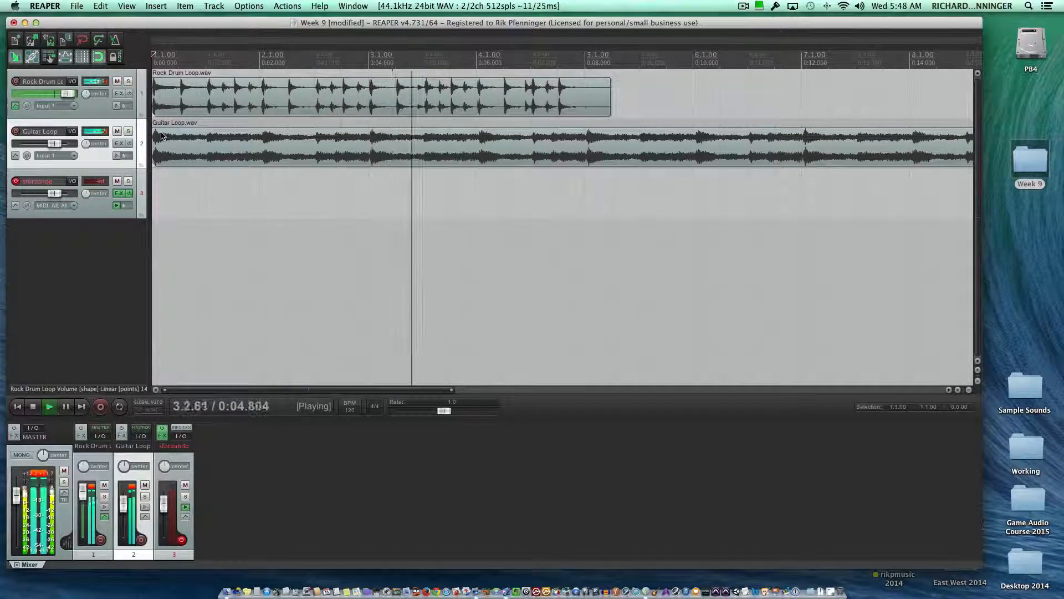
{"action": "key", "text": "space"}
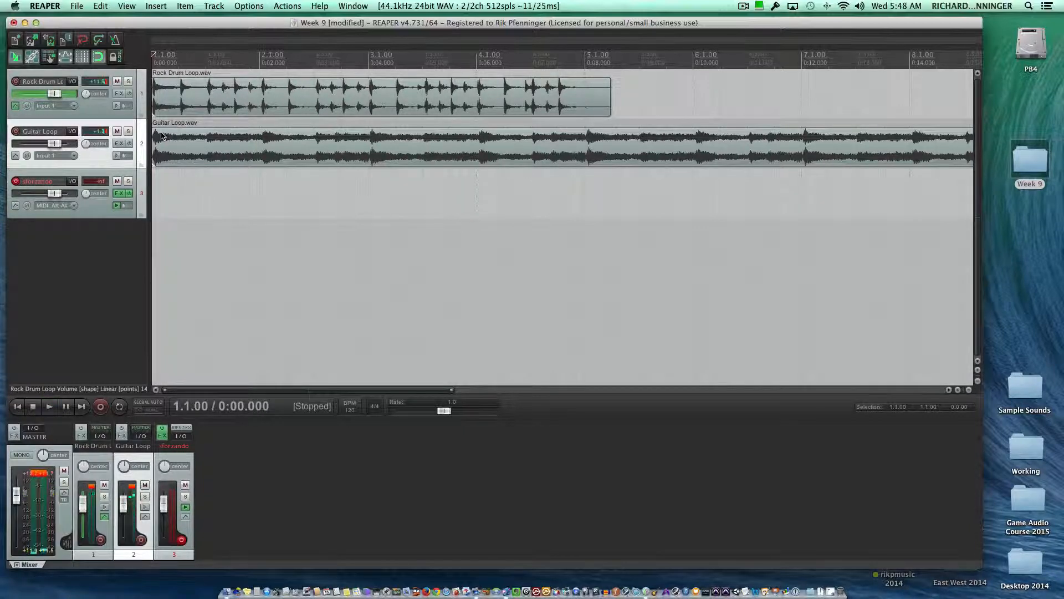